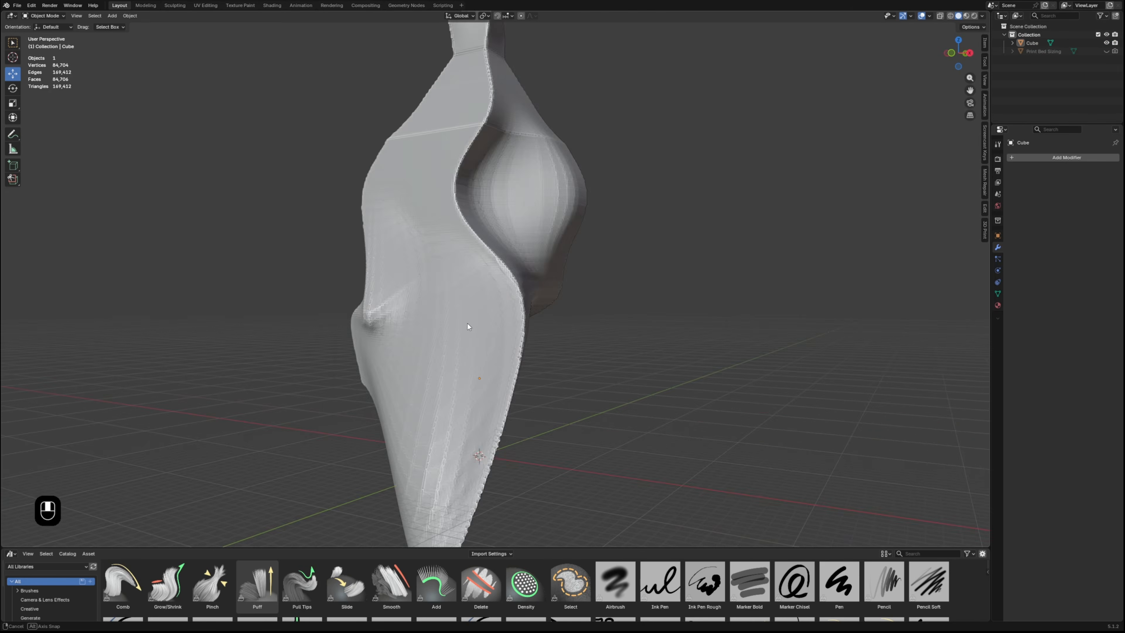
# Add a Boolean modifier to the sculpted Cube object and select the object
pyautogui.scroll(-5, 609, 342)
pyautogui.moveTo(545, 367); pyautogui.dragTo(479, 295, button='middle')
pyautogui.moveTo(415, 256); pyautogui.dragTo(642, 345, button='middle')
pyautogui.scroll(5, 425, 327)
pyautogui.click(1065, 158)
pyautogui.moveTo(1067, 162)
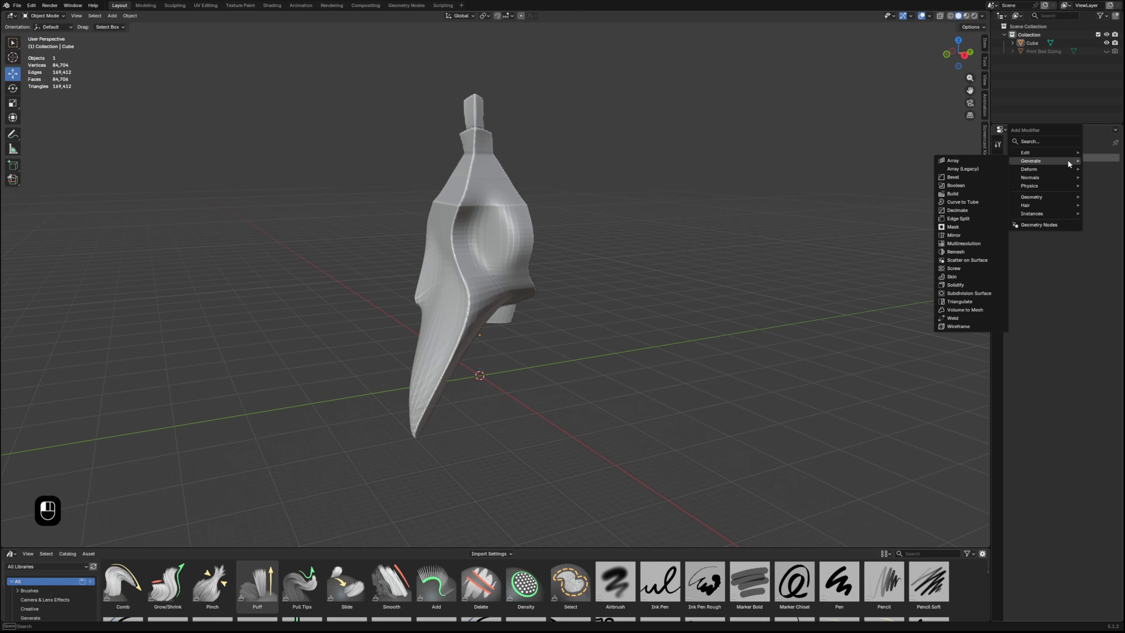
pyautogui.click(963, 186)
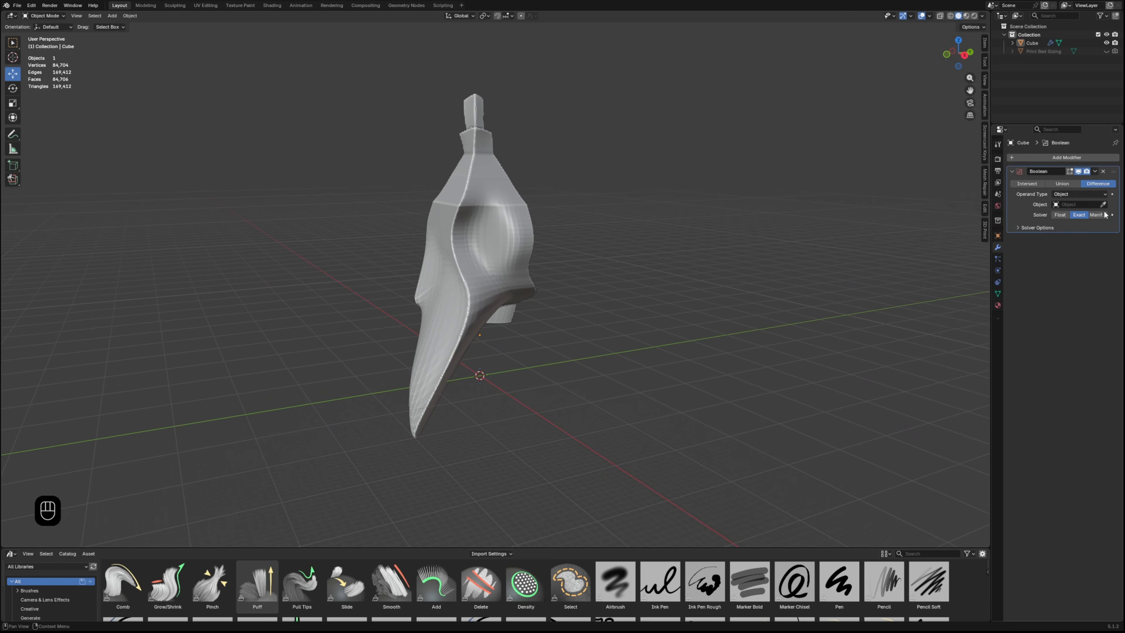
pyautogui.click(490, 215)
# Add a cylinder mesh at the 3D cursor and resize it uniformly, finishing with a scale factor of 0.576
pyautogui.moveTo(420, 424); pyautogui.dragTo(593, 84, button='middle')
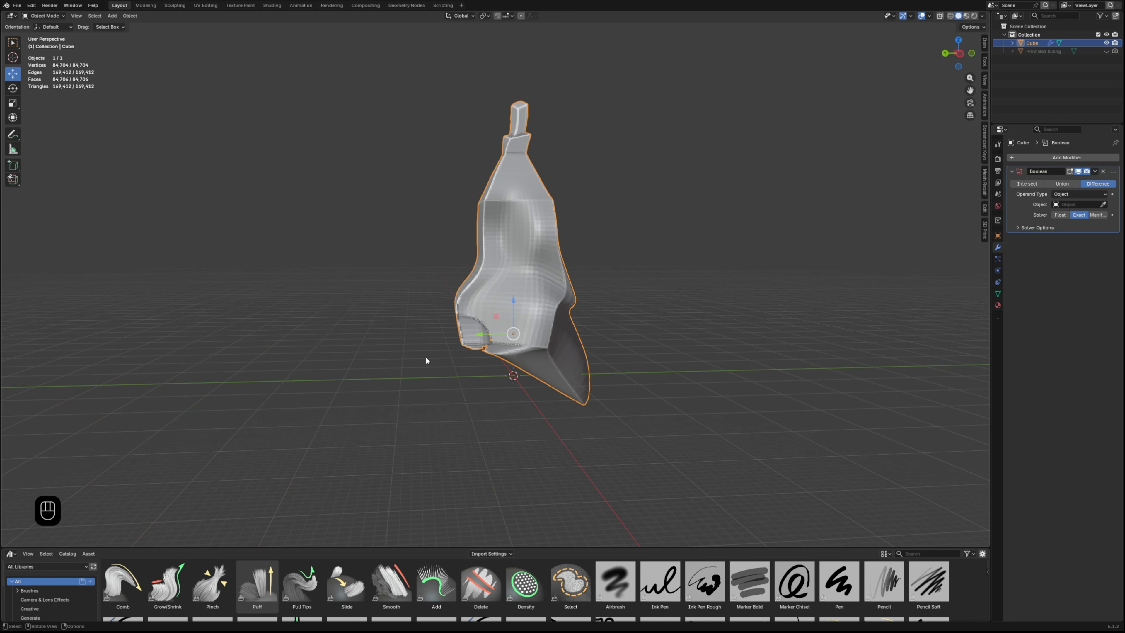
pyautogui.moveTo(390, 309); pyautogui.dragTo(500, 172, button='middle')
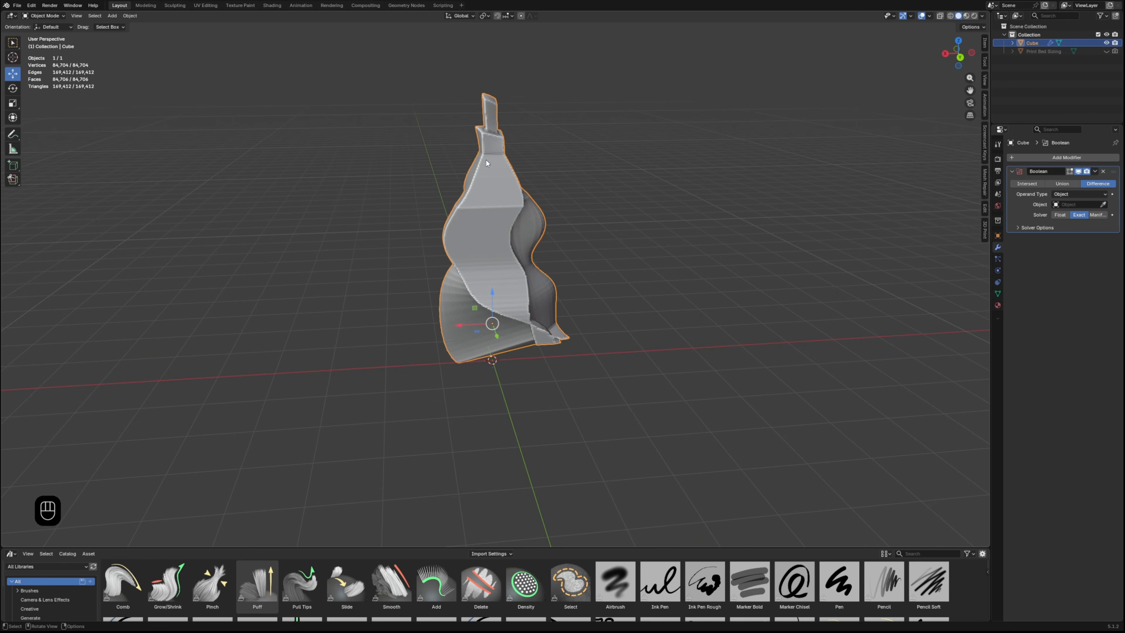
pyautogui.scroll(4, 486, 257)
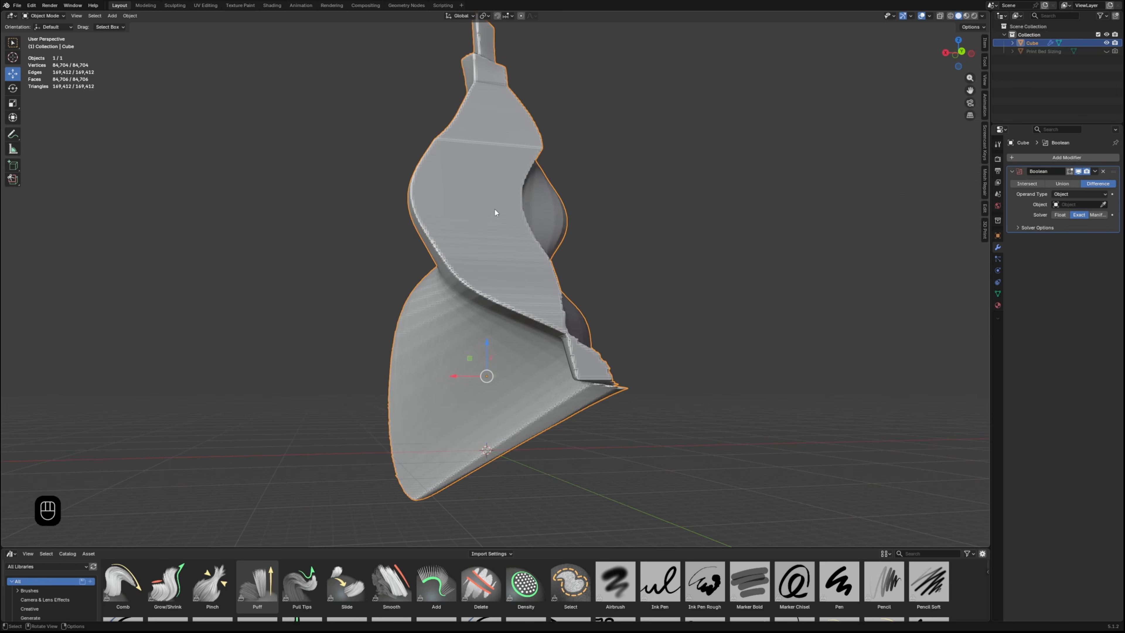
pyautogui.moveTo(476, 193); pyautogui.dragTo(542, 131, button='middle')
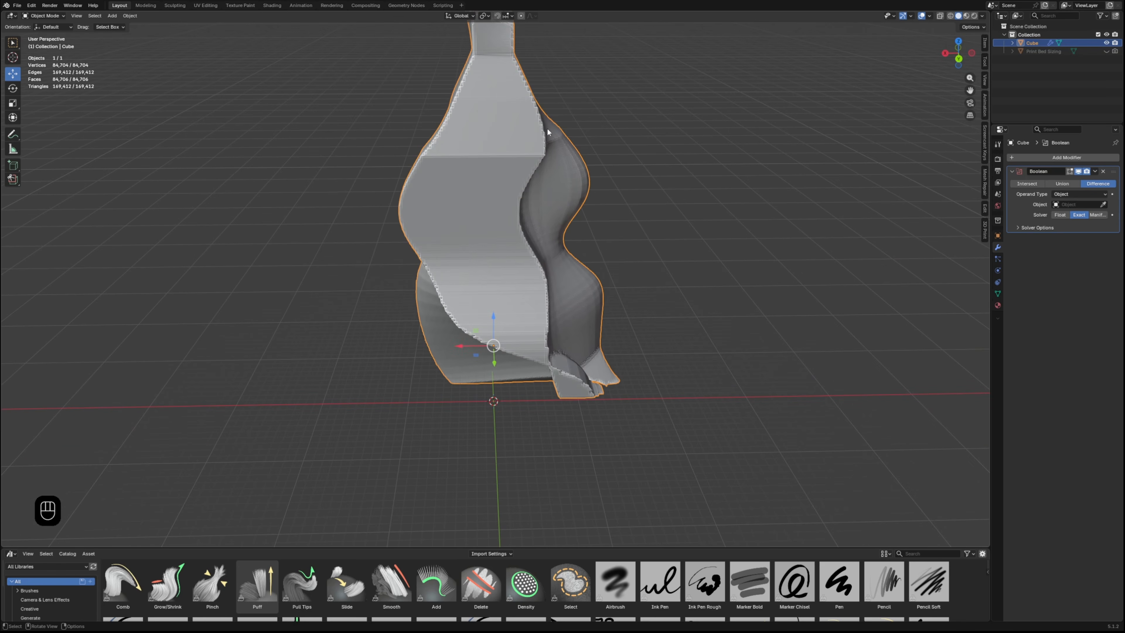
pyautogui.moveTo(370, 290)
pyautogui.mouseDown(button='middle')
pyautogui.moveTo(355, 304)
pyautogui.moveTo(381, 284)
pyautogui.mouseUp(button='middle')
pyautogui.scroll(-3, 354, 310)
pyautogui.hotkey('shift', 'a')
pyautogui.moveTo(419, 381)
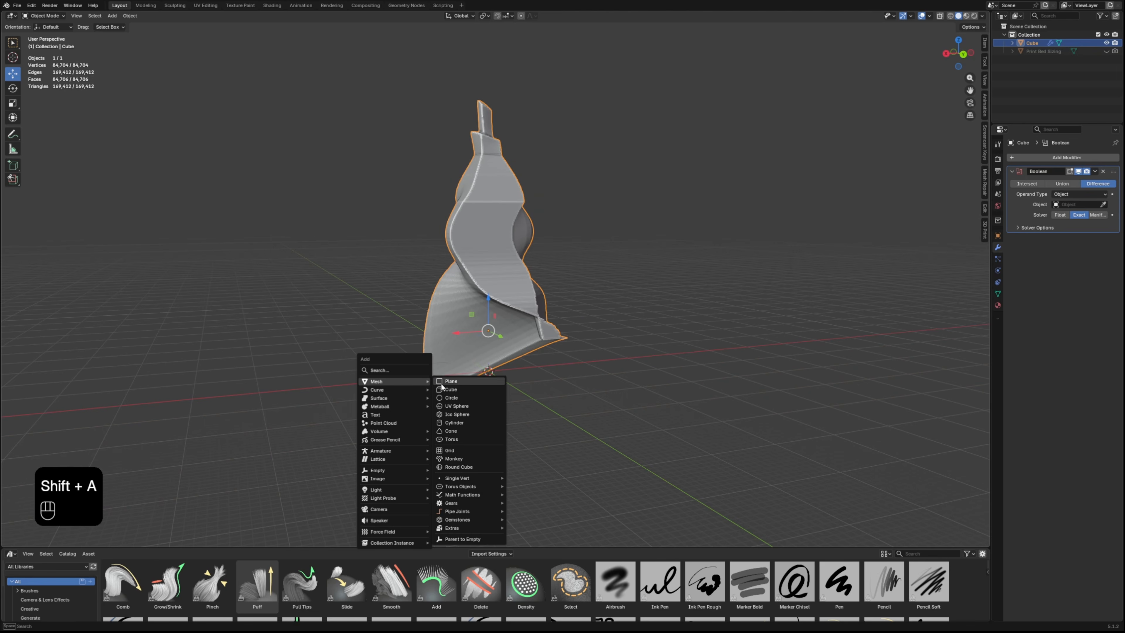
pyautogui.click(453, 424)
pyautogui.press('s')
pyautogui.click(808, 387)
pyautogui.press('s')
pyautogui.click(692, 387)
pyautogui.press('s')
pyautogui.click(615, 382)
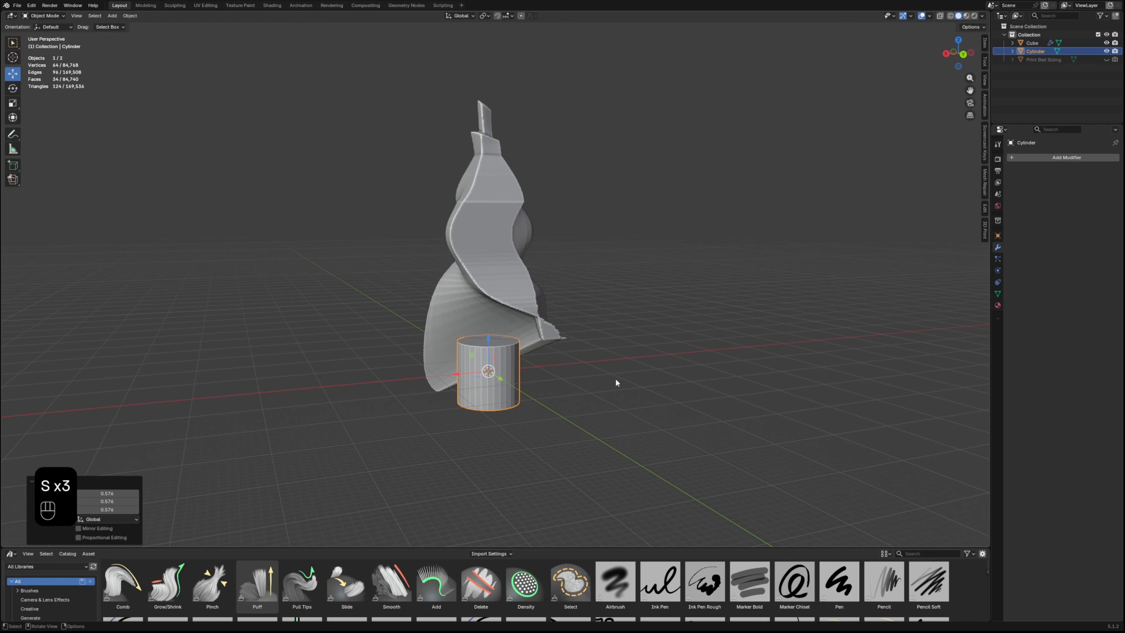
# Rotate the cylinder about the X axis until it lies nearly horizontal, and stretch it along Y about 4.3 times
pyautogui.moveTo(261, 227); pyautogui.dragTo(335, 223, button='middle')
pyautogui.click(13, 89)
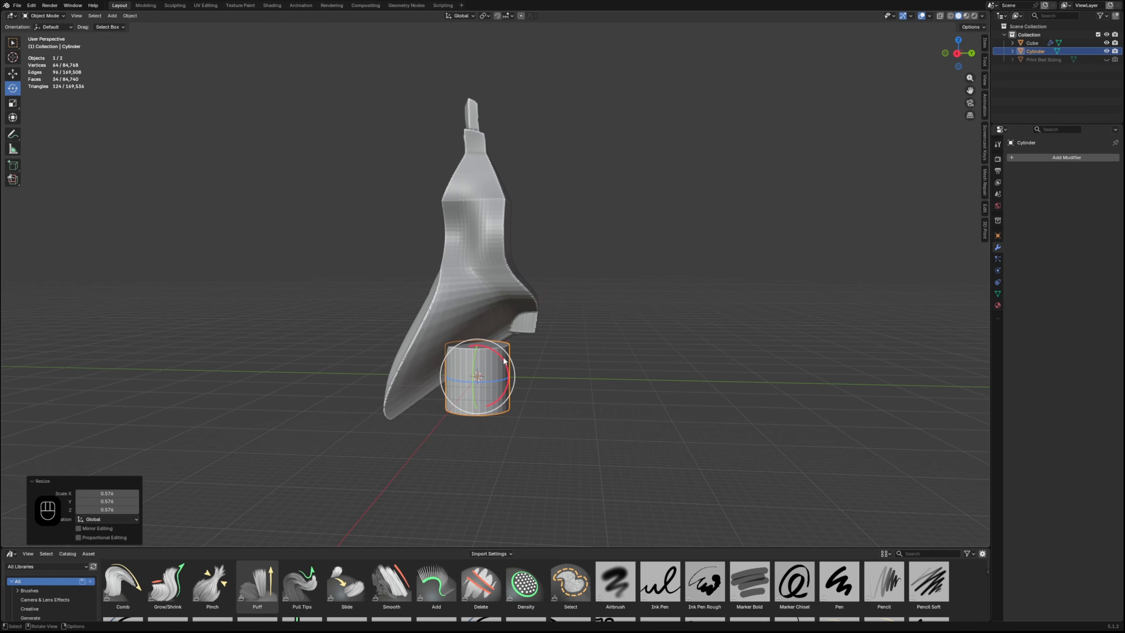
pyautogui.moveTo(503, 361); pyautogui.dragTo(518, 408)
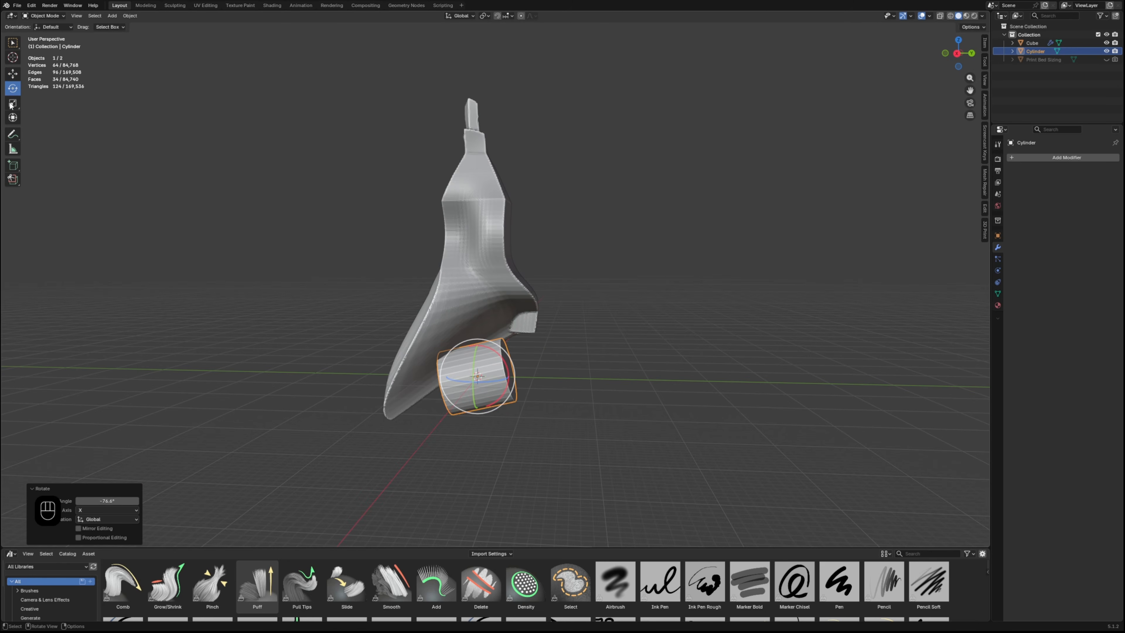
pyautogui.click(13, 104)
pyautogui.moveTo(542, 291); pyautogui.dragTo(478, 308, button='middle')
pyautogui.moveTo(469, 349); pyautogui.dragTo(479, 352)
pyautogui.moveTo(479, 352); pyautogui.dragTo(518, 361, button='middle')
pyautogui.moveTo(508, 381); pyautogui.dragTo(596, 376)
pyautogui.moveTo(596, 377); pyautogui.dragTo(650, 353, button='middle')
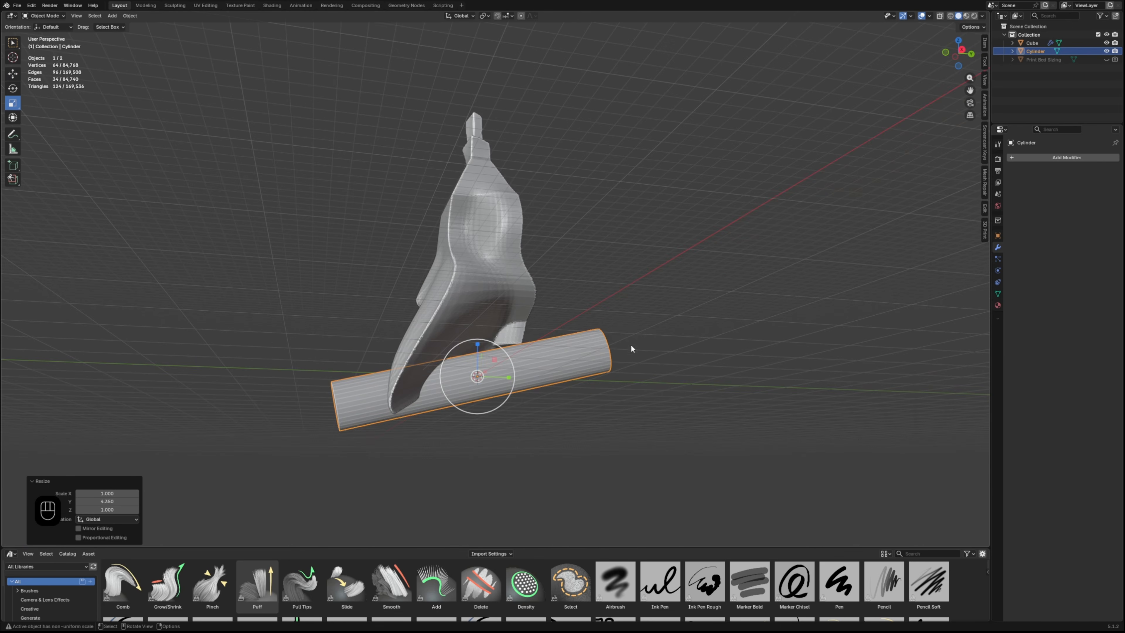
# Raise the cylinder along Z so it passes through the upper body, and widen it along X about 2 times
pyautogui.click(13, 74)
pyautogui.moveTo(595, 261); pyautogui.dragTo(565, 306, button='middle')
pyautogui.moveTo(477, 338); pyautogui.dragTo(478, 228)
pyautogui.moveTo(557, 251); pyautogui.dragTo(487, 257, button='middle')
pyautogui.click(14, 102)
pyautogui.moveTo(478, 208); pyautogui.dragTo(519, 223, button='middle')
pyautogui.moveTo(463, 238); pyautogui.dragTo(429, 245)
pyautogui.click(14, 75)
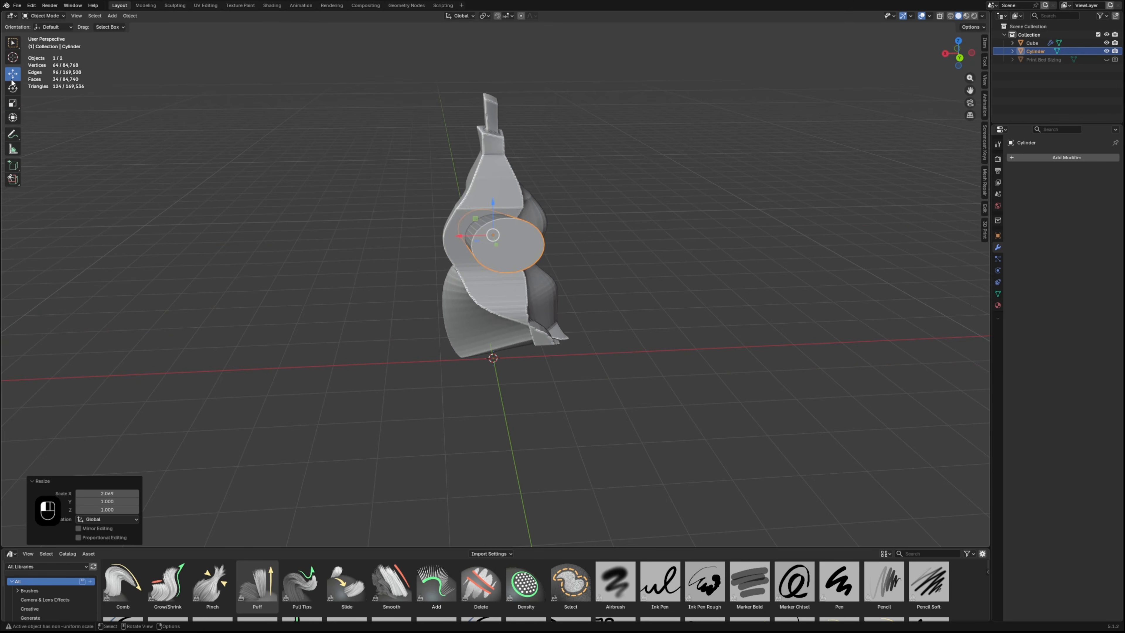
# Assign the Cylinder as the cutting object of the Cube's Difference Boolean modifier
pyautogui.scroll(3, 327, 242)
pyautogui.moveTo(329, 243); pyautogui.dragTo(623, 203, button='middle')
pyautogui.scroll(-3, 451, 242)
pyautogui.click(471, 186)
pyautogui.moveTo(472, 186); pyautogui.dragTo(953, 306, button='middle')
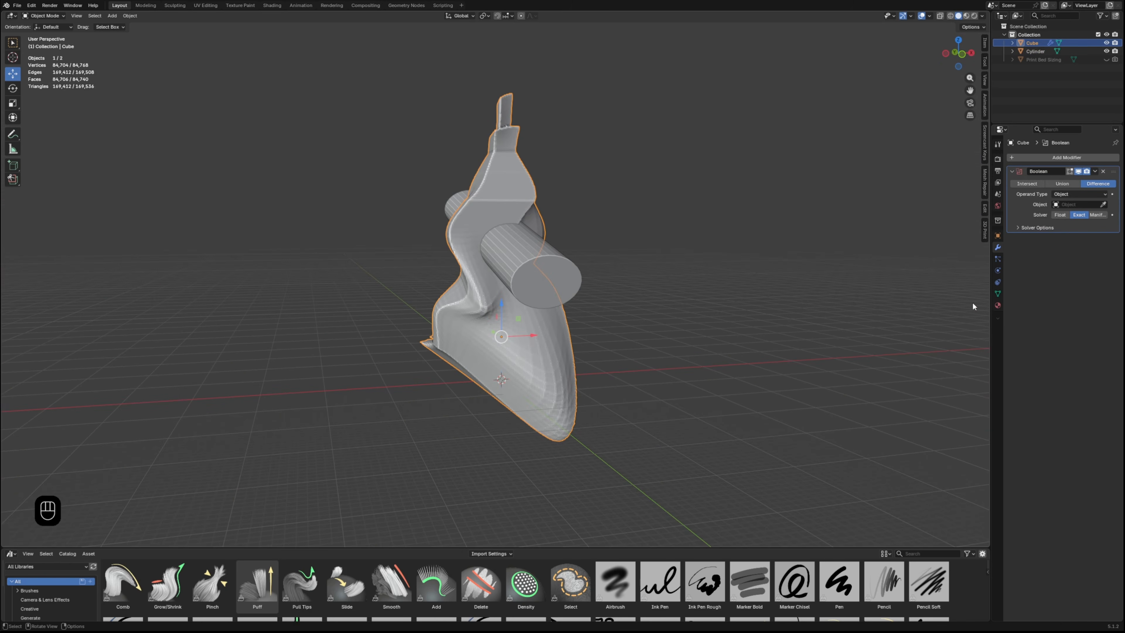
pyautogui.click(1103, 205)
pyautogui.moveTo(634, 288); pyautogui.dragTo(584, 279, button='middle')
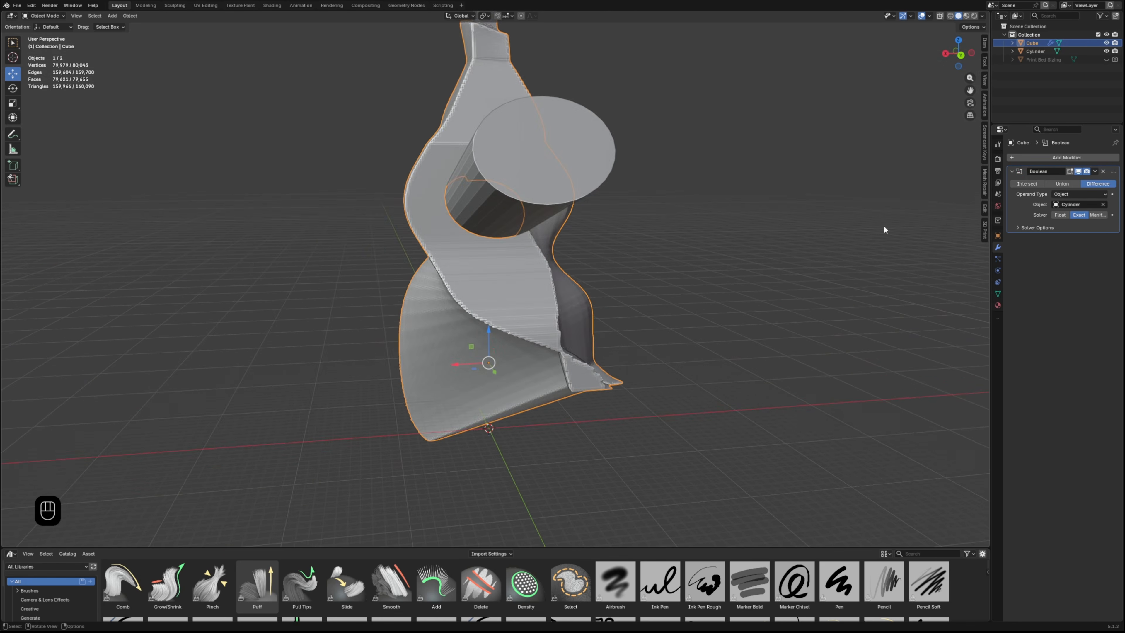
pyautogui.moveTo(921, 224); pyautogui.dragTo(817, 243, button='middle')
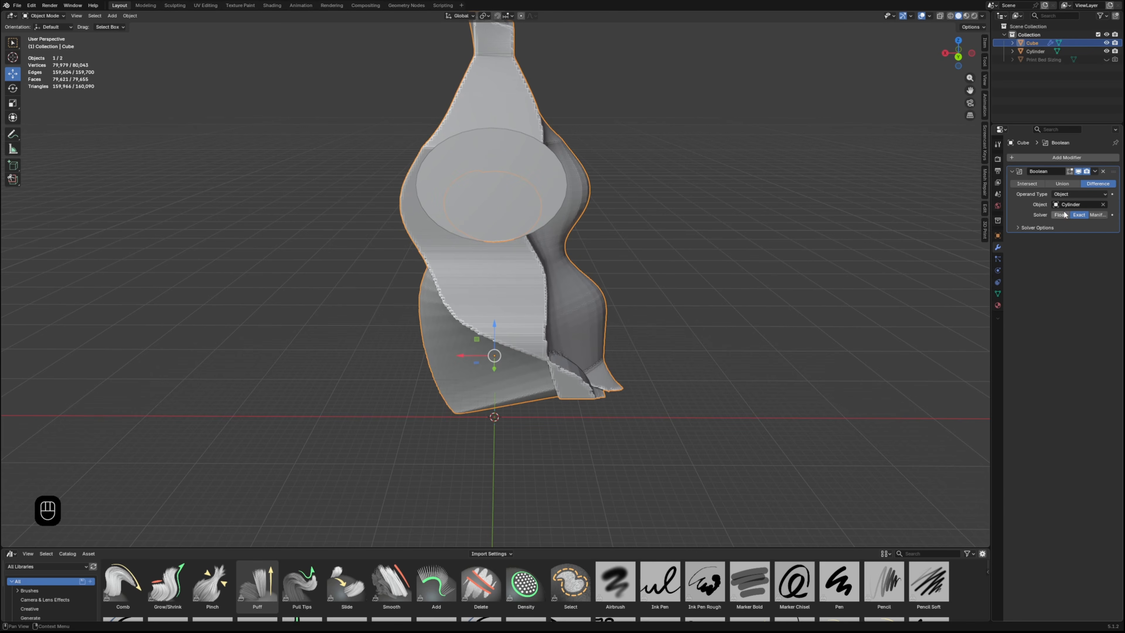
# Try the Manifold solver on the Difference Boolean and inspect the cut around the cylinder
pyautogui.click(1096, 215)
pyautogui.moveTo(672, 239); pyautogui.dragTo(784, 229, button='middle')
pyautogui.moveTo(474, 236); pyautogui.dragTo(464, 191, button='middle')
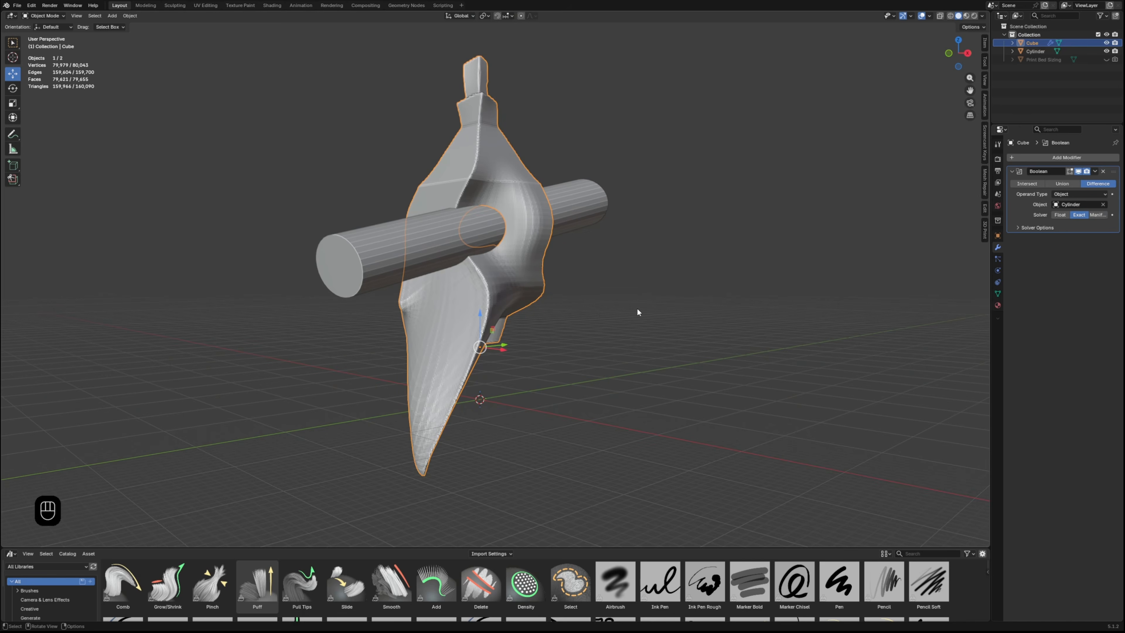
pyautogui.moveTo(636, 307); pyautogui.dragTo(416, 235, button='middle')
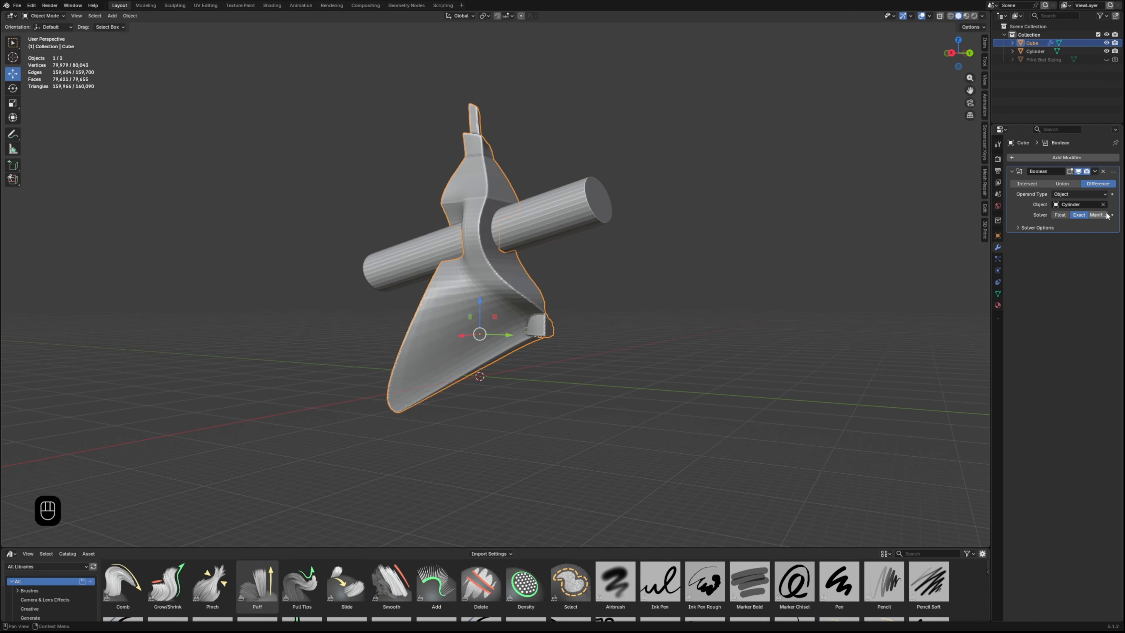
pyautogui.moveTo(798, 265); pyautogui.dragTo(850, 270, button='middle')
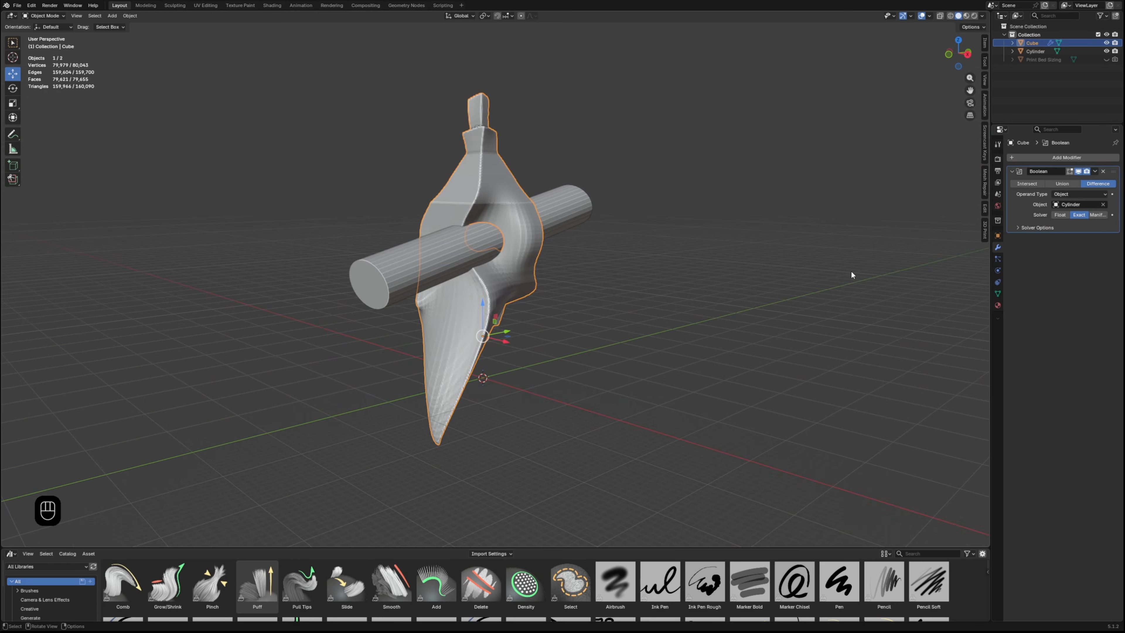
# Switch the Difference Boolean to the Float solver and examine the cut from all sides
pyautogui.click(1057, 217)
pyautogui.moveTo(559, 305); pyautogui.dragTo(628, 316, button='middle')
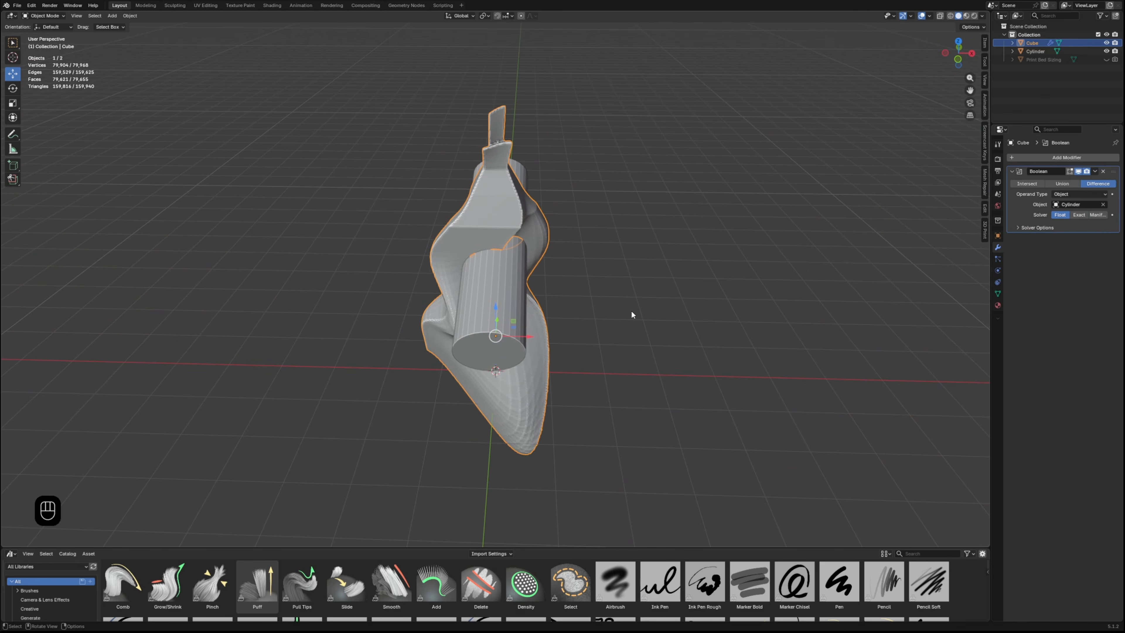
pyautogui.moveTo(638, 354); pyautogui.dragTo(319, 305, button='middle')
pyautogui.scroll(3, 619, 315)
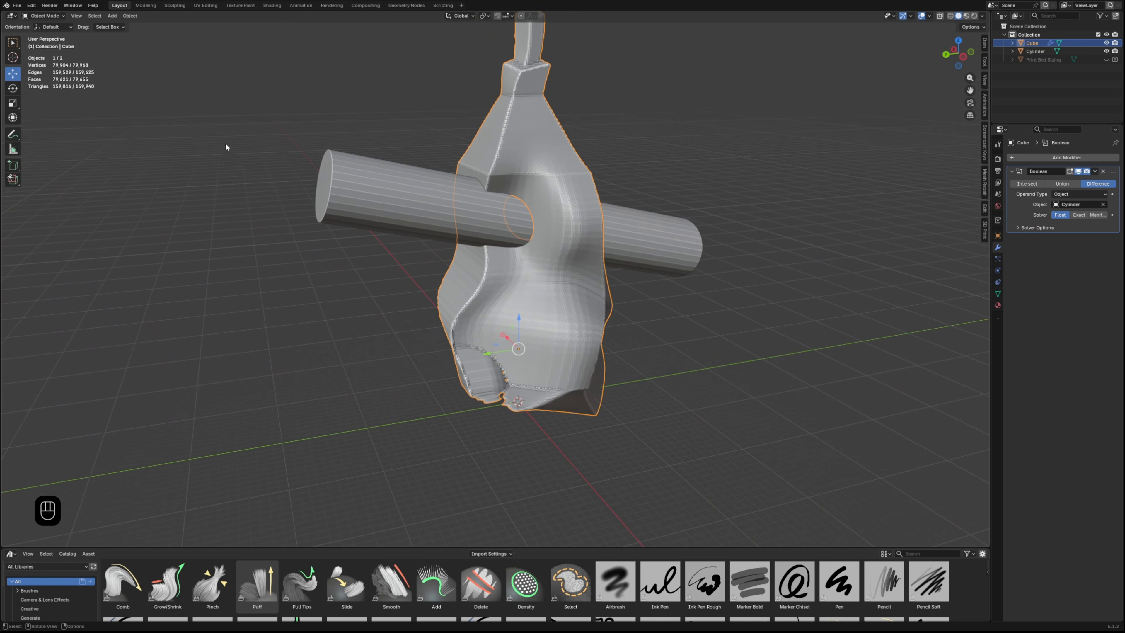
pyautogui.moveTo(245, 313); pyautogui.dragTo(685, 303, button='middle')
pyautogui.scroll(-3, 613, 279)
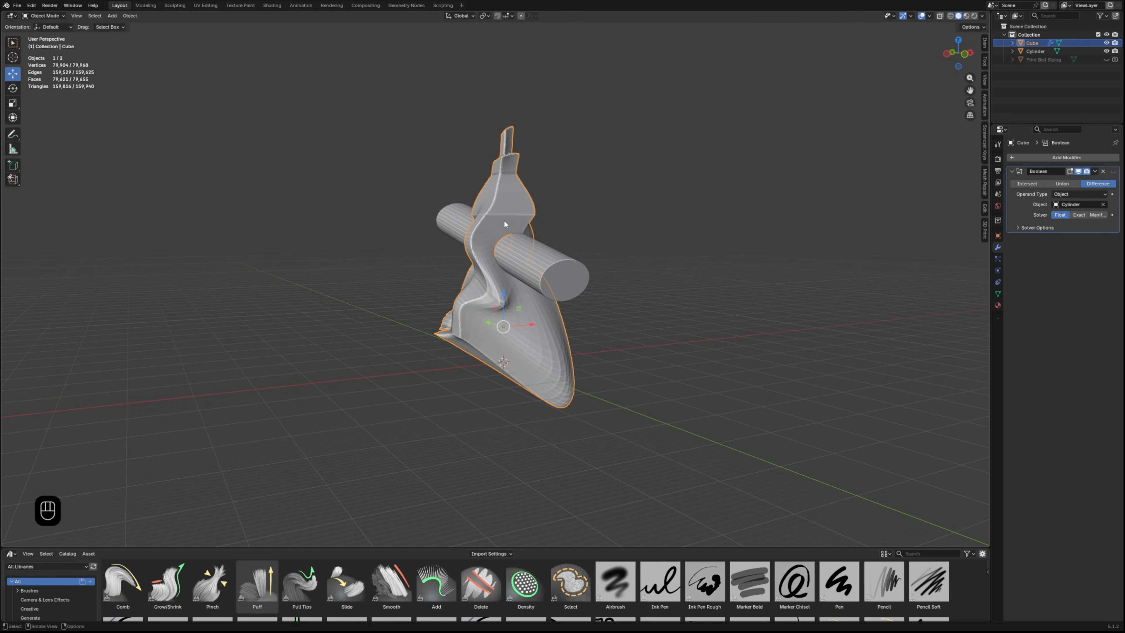
pyautogui.moveTo(467, 251); pyautogui.dragTo(337, 209, button='middle')
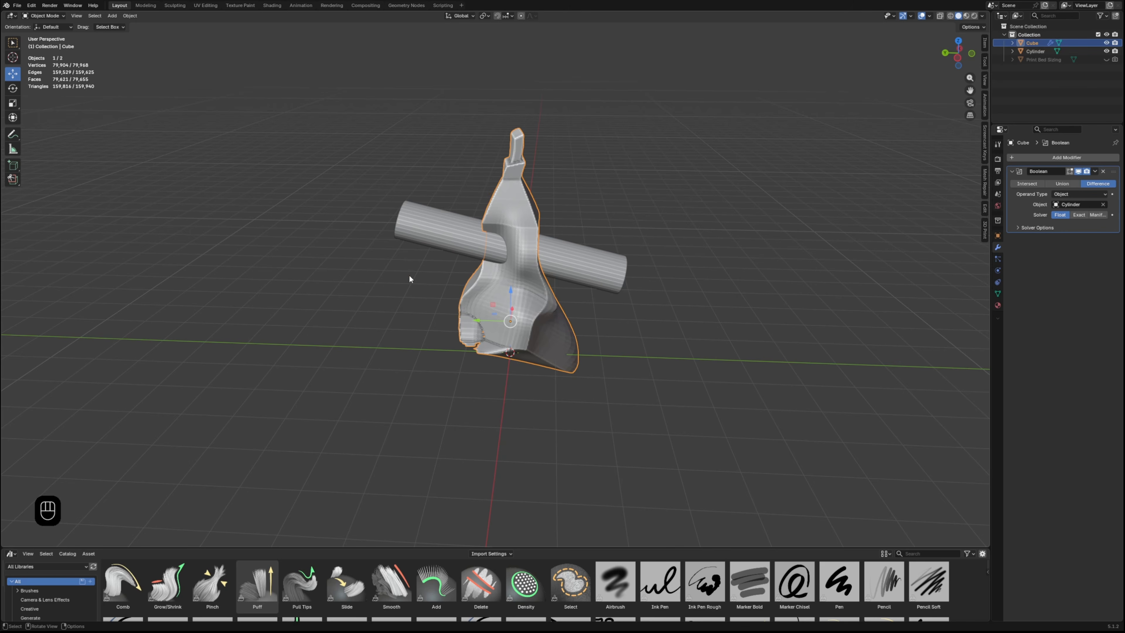
pyautogui.moveTo(412, 219); pyautogui.dragTo(568, 206, button='middle')
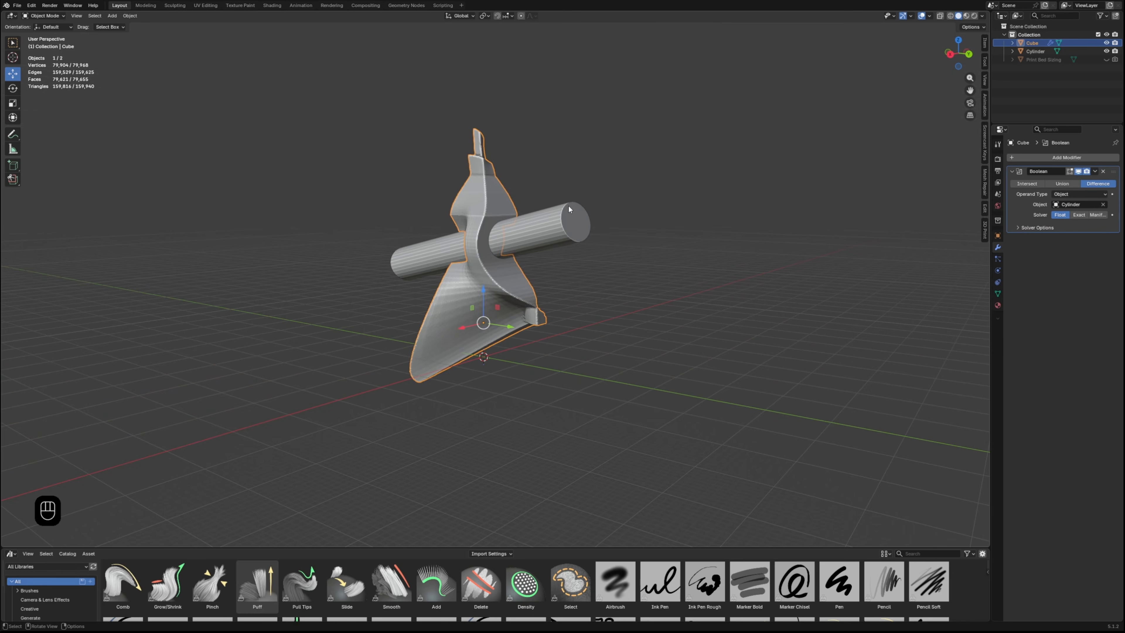
pyautogui.scroll(4, 568, 206)
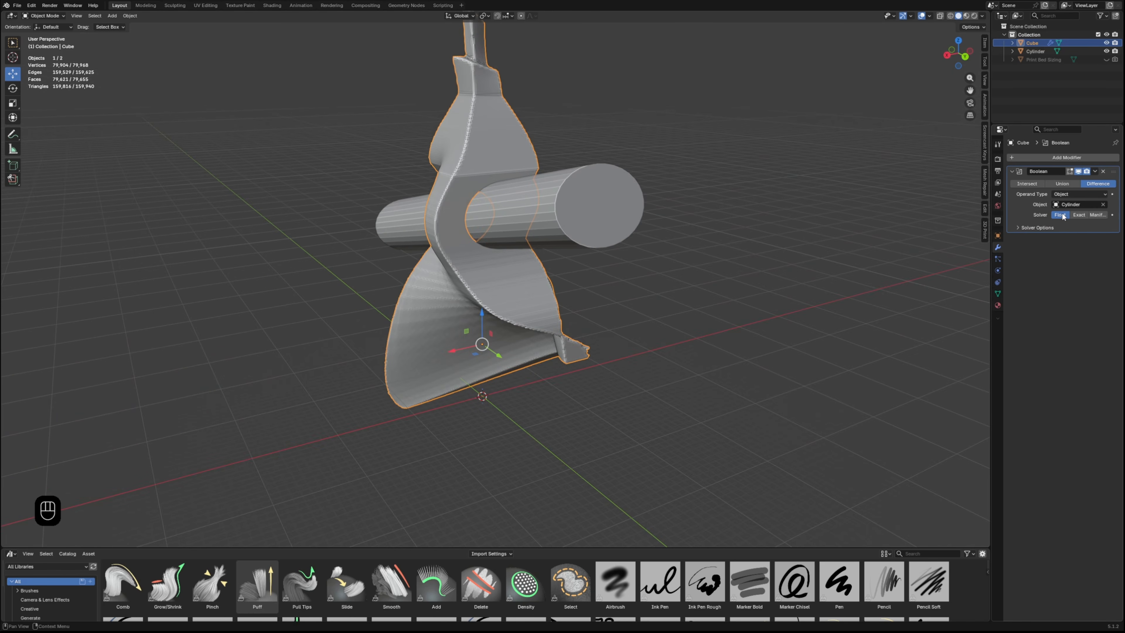
# Apply the Difference Boolean with the Exact solver and hide the cylinder to expose the hole
pyautogui.click(1079, 214)
pyautogui.hotkey('ctrl', 'a')
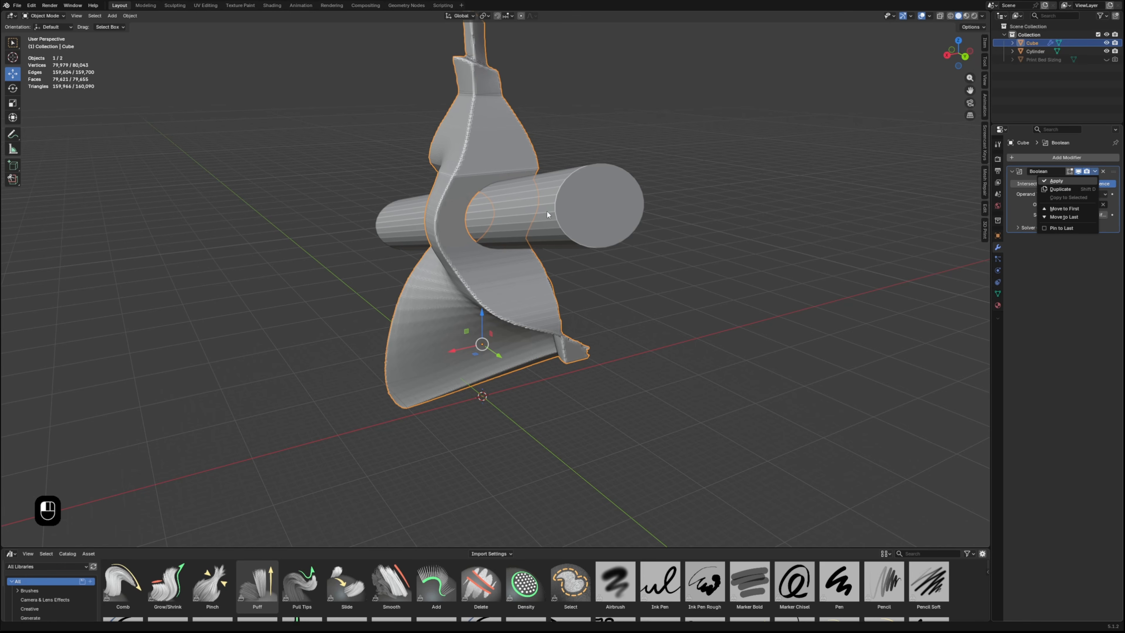
pyautogui.click(546, 211)
pyautogui.press('h')
pyautogui.moveTo(623, 235); pyautogui.dragTo(556, 229, button='middle')
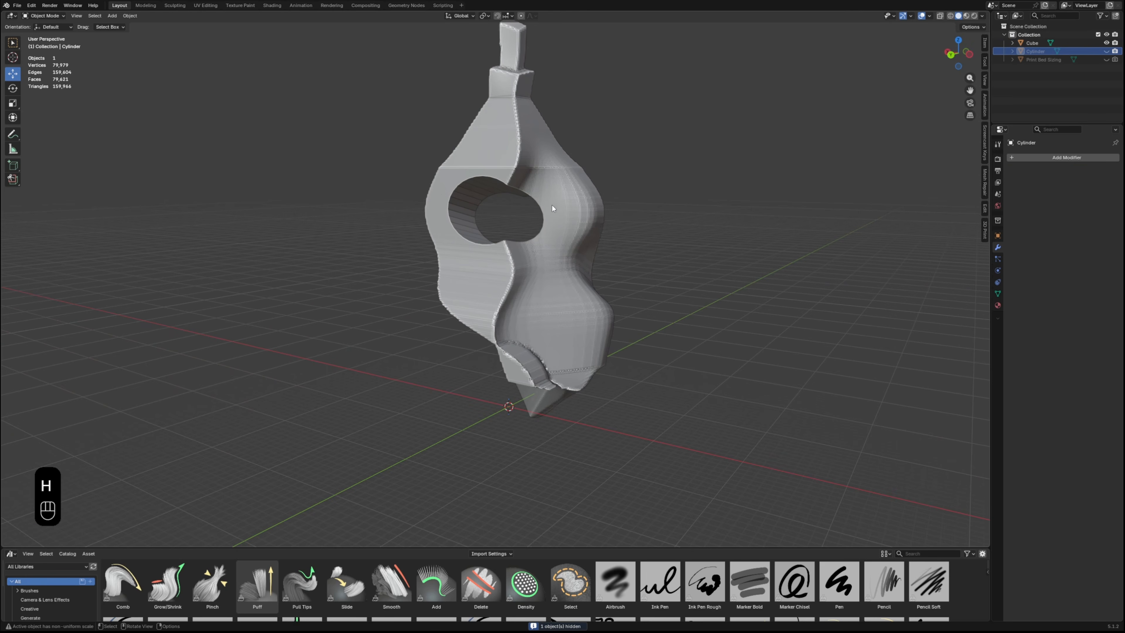
# Undo hiding the cylinder and applying the Boolean modifier
pyautogui.hotkey('ctrl', 'z')
pyautogui.hotkey('ctrl', 'z')
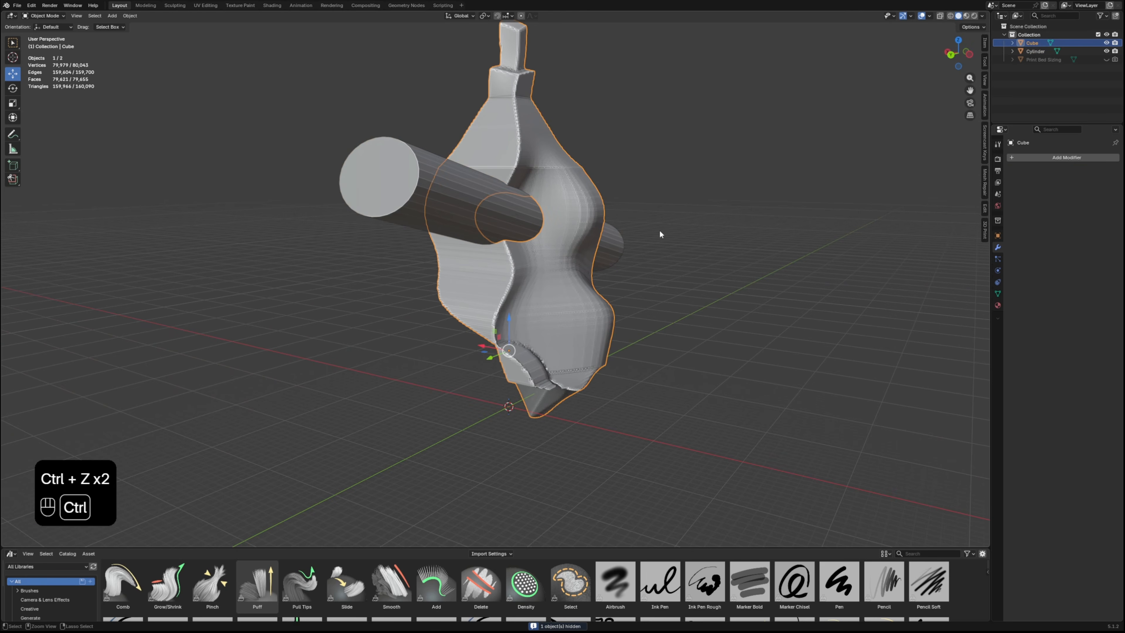
pyautogui.hotkey('ctrl', 'z')
pyautogui.moveTo(629, 233); pyautogui.dragTo(757, 253, button='middle')
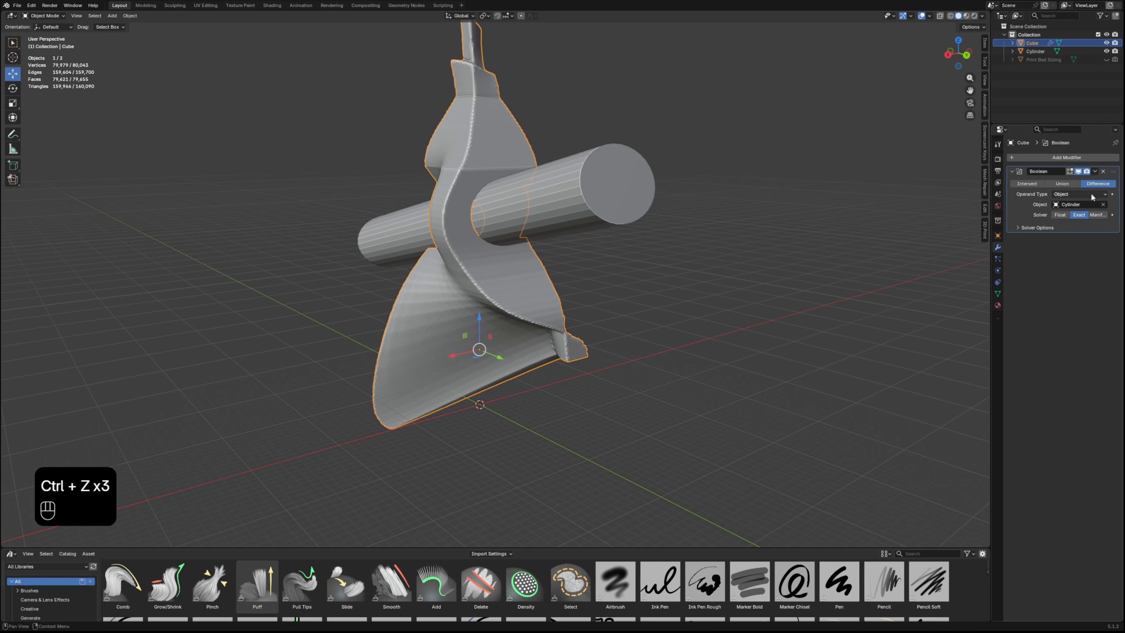
# Change the Boolean operation to Union with the Float solver and inspect the joined shapes
pyautogui.click(1059, 184)
pyautogui.moveTo(793, 211); pyautogui.dragTo(779, 241, button='middle')
pyautogui.moveTo(859, 213); pyautogui.dragTo(901, 193, button='middle')
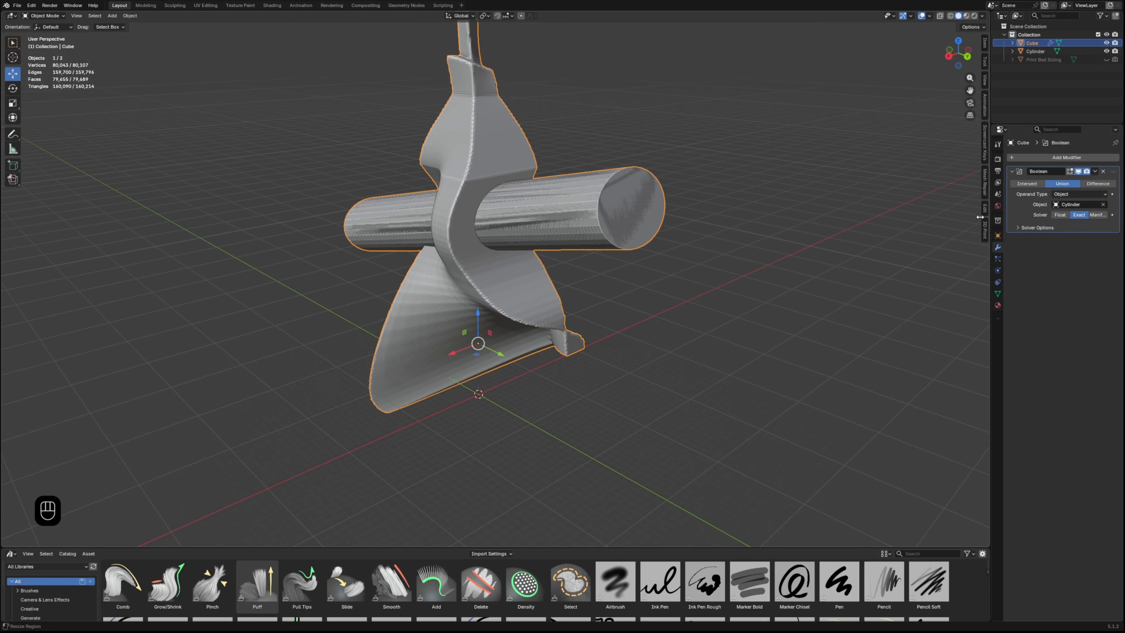
pyautogui.click(1059, 216)
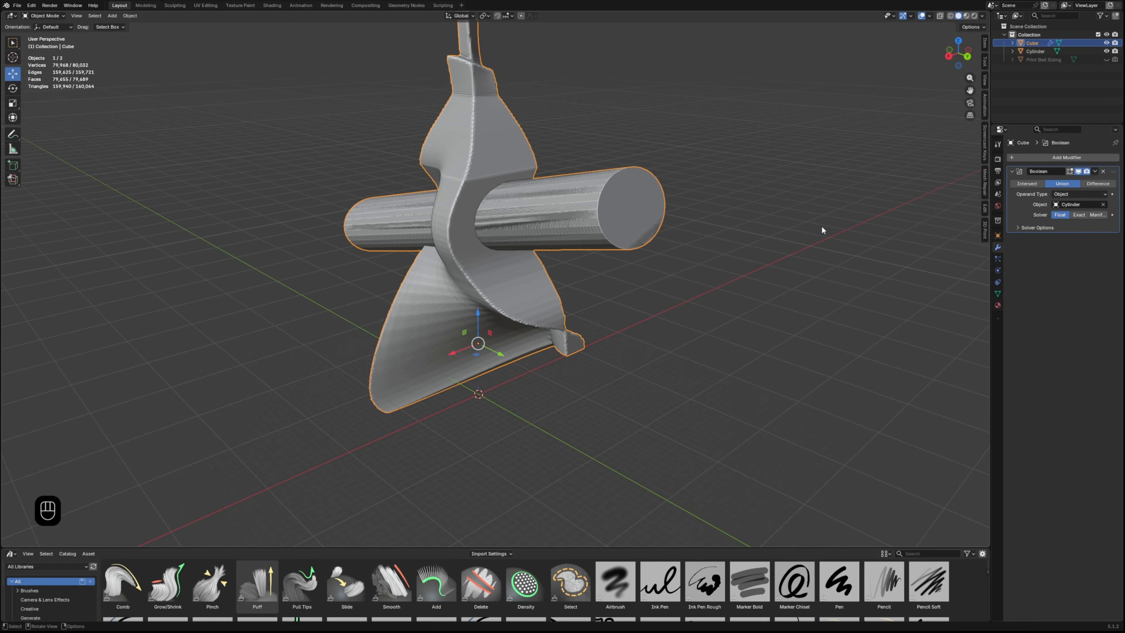
pyautogui.moveTo(641, 225); pyautogui.dragTo(781, 220, button='middle')
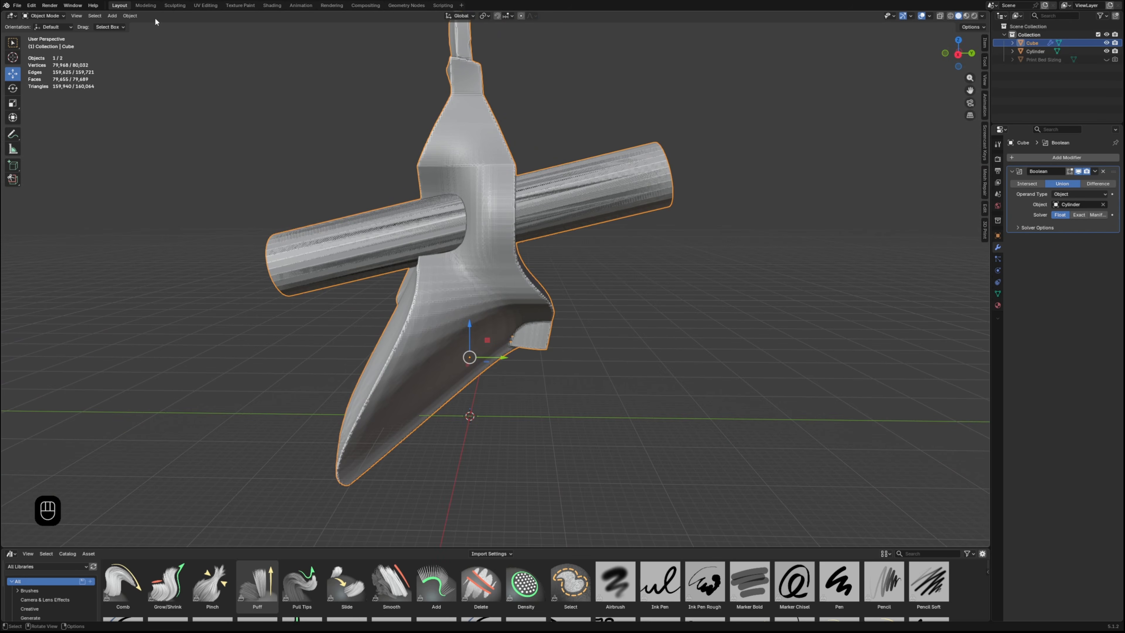
pyautogui.click(145, 5)
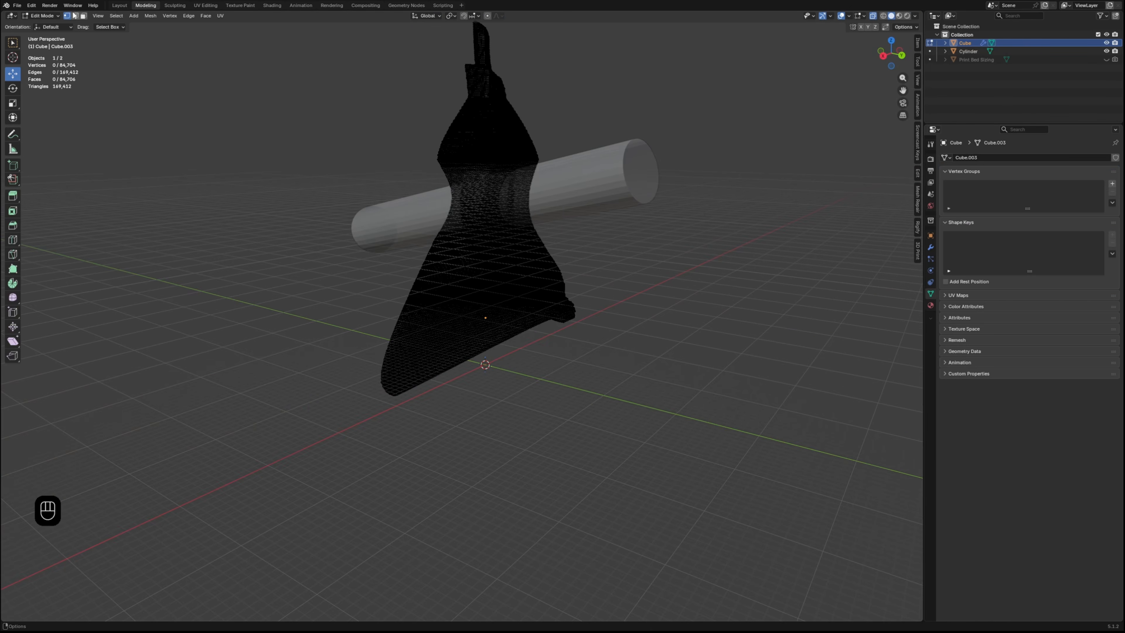
pyautogui.click(119, 5)
pyautogui.moveTo(417, 134); pyautogui.dragTo(585, 172, button='middle')
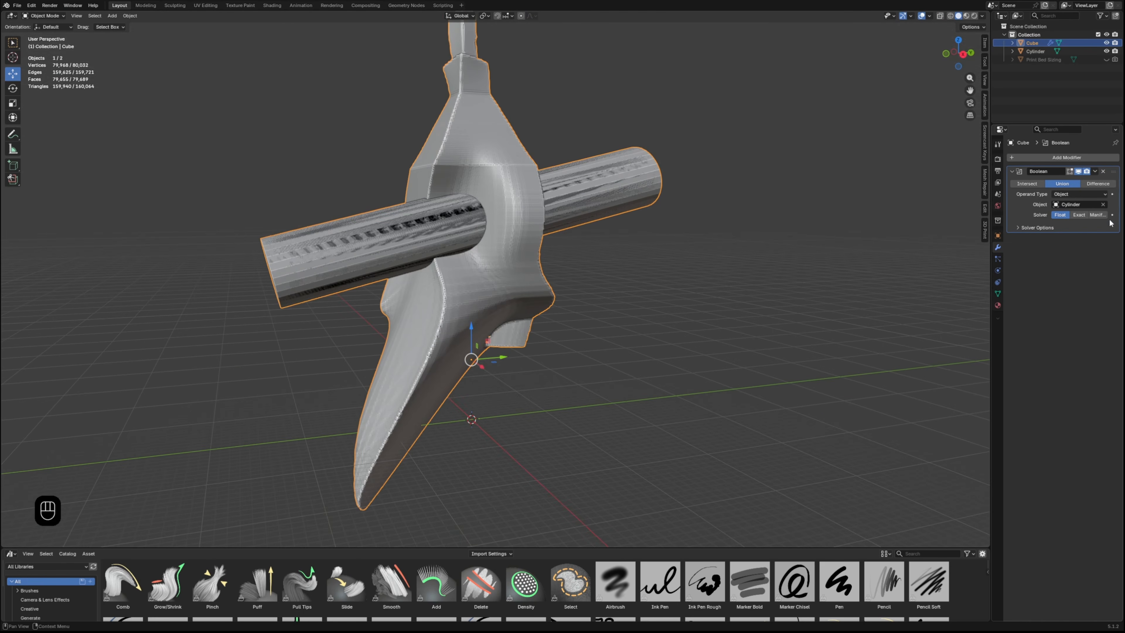
# Compare the Manifold and Exact solvers on the Union Boolean, viewing the merged body and cylinder from several angles
pyautogui.click(1097, 214)
pyautogui.moveTo(709, 239); pyautogui.dragTo(581, 245, button='middle')
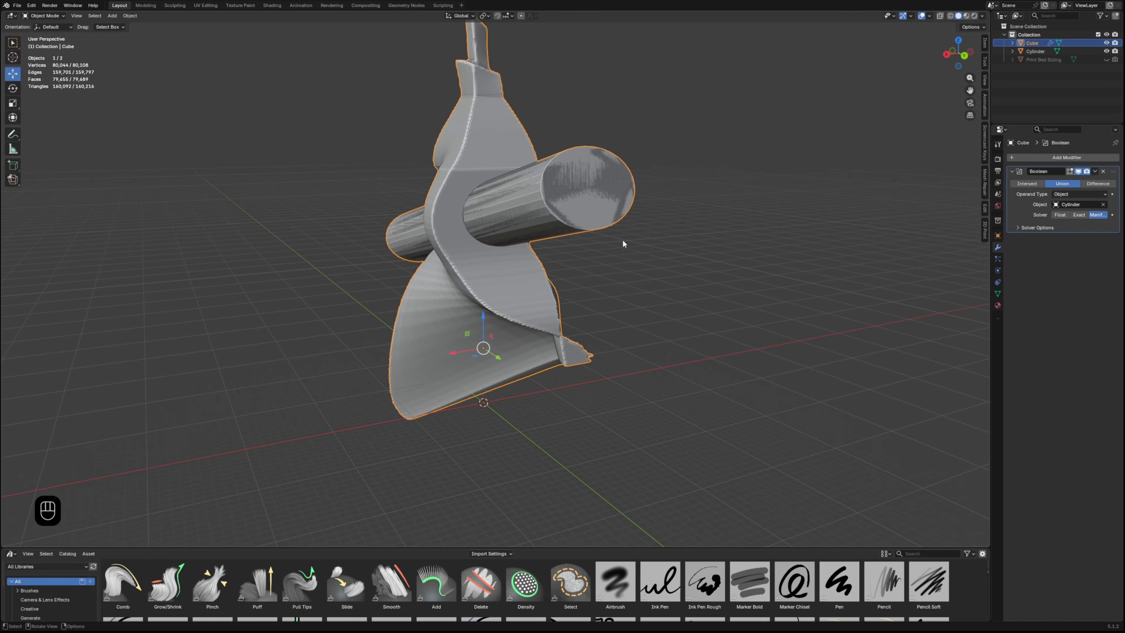
pyautogui.click(1079, 214)
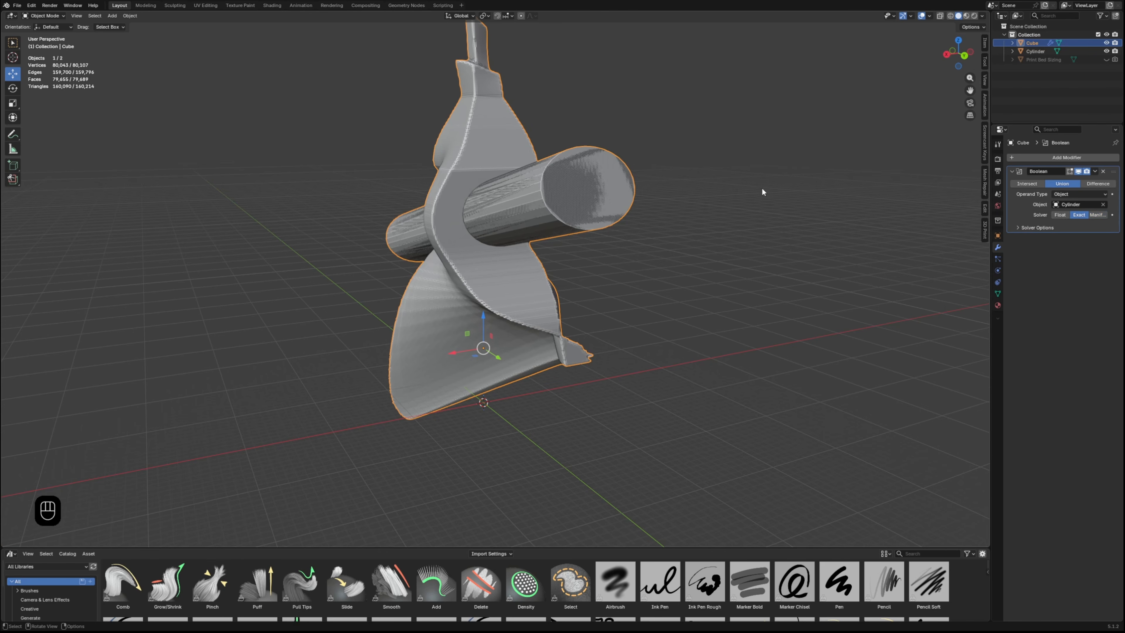
pyautogui.moveTo(472, 201); pyautogui.dragTo(601, 177, button='middle')
pyautogui.moveTo(457, 224); pyautogui.dragTo(637, 221, button='middle')
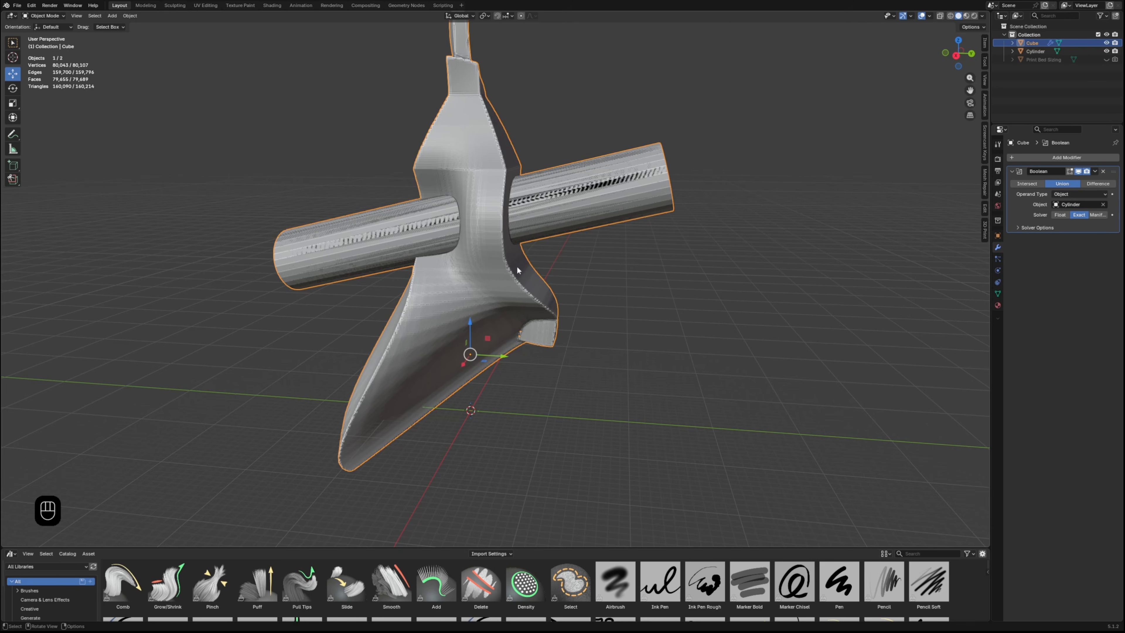
pyautogui.moveTo(427, 227); pyautogui.dragTo(572, 273, button='middle')
pyautogui.moveTo(560, 203); pyautogui.dragTo(533, 302, button='middle')
pyautogui.scroll(-3, 556, 287)
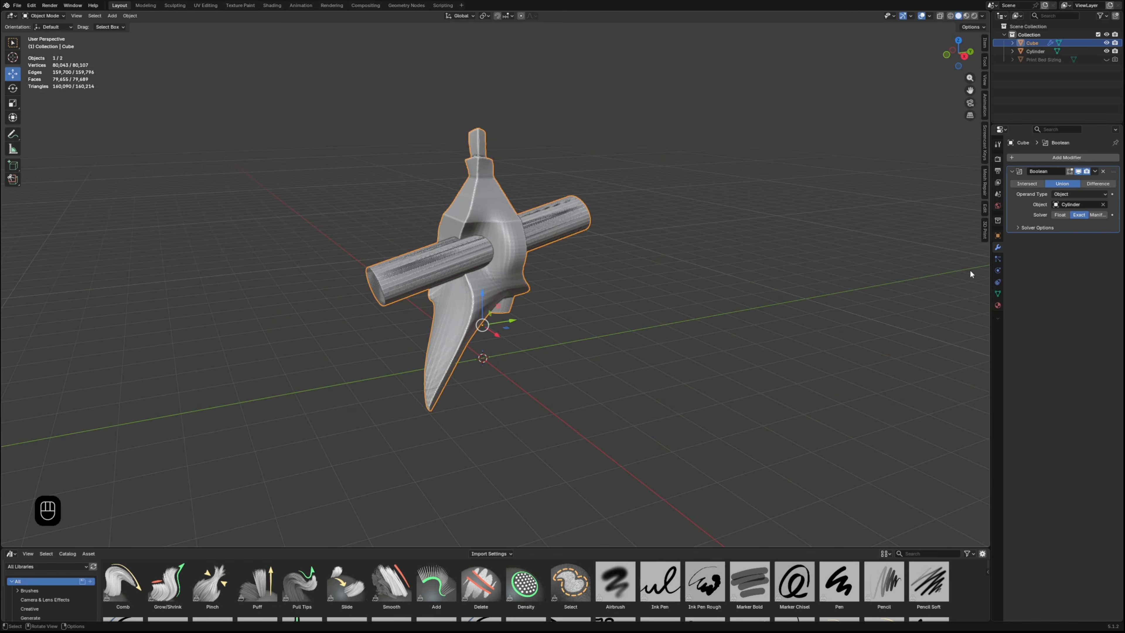
# Change the Boolean operation to Intersect, compare the Float and Manifold solvers, and settle on Exact
pyautogui.click(1027, 184)
pyautogui.scroll(2, 526, 217)
pyautogui.moveTo(525, 217); pyautogui.dragTo(562, 234, button='middle')
pyautogui.click(1059, 214)
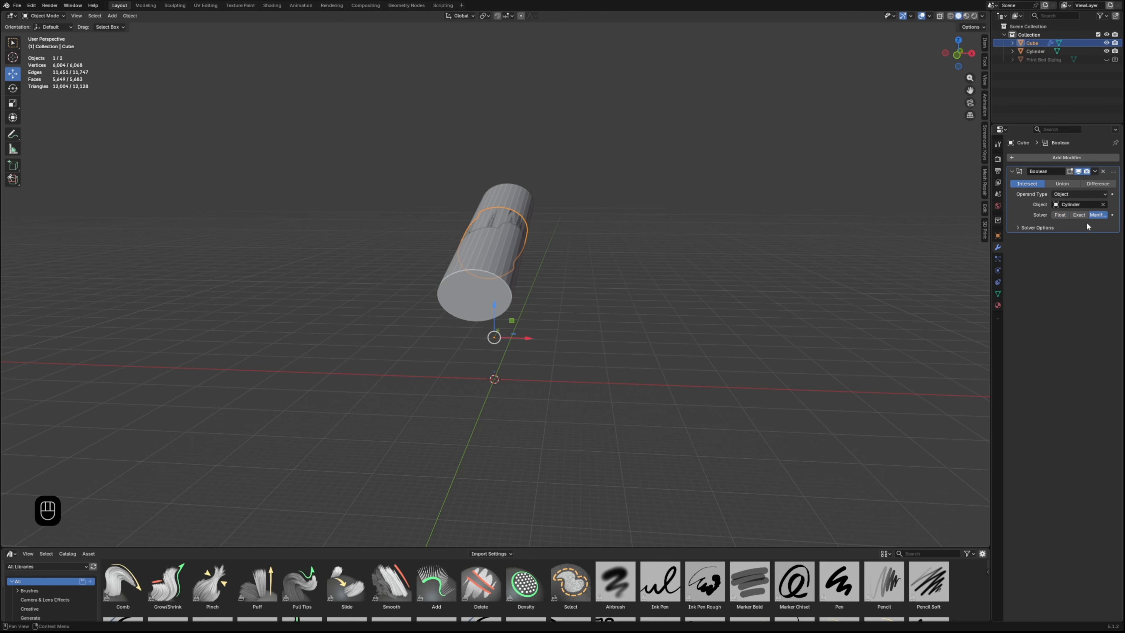
pyautogui.click(1081, 216)
pyautogui.moveTo(771, 237); pyautogui.dragTo(560, 244, button='middle')
pyautogui.scroll(4, 486, 165)
pyautogui.moveTo(373, 209); pyautogui.dragTo(641, 224, button='middle')
pyautogui.moveTo(614, 165); pyautogui.dragTo(662, 298, button='middle')
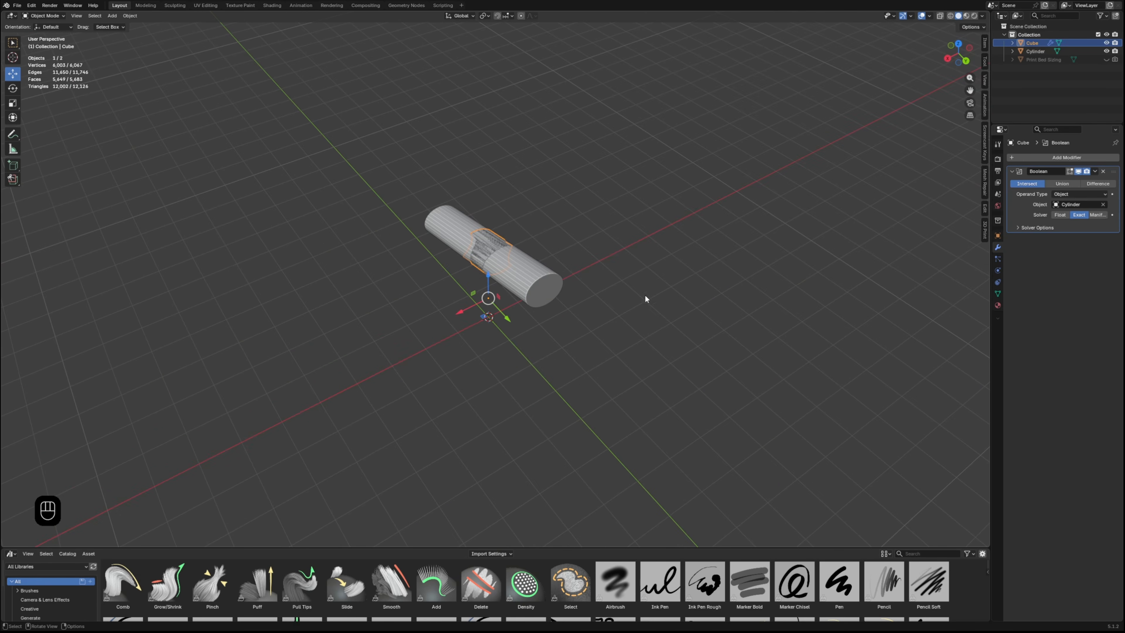
# Apply the Intersect Boolean and move the cylinder down about 143 mm along Z, away from the overlapping piece
pyautogui.click(1095, 171)
pyautogui.click(514, 270)
pyautogui.moveTo(488, 233); pyautogui.dragTo(487, 272)
pyautogui.moveTo(489, 274); pyautogui.dragTo(672, 240, button='middle')
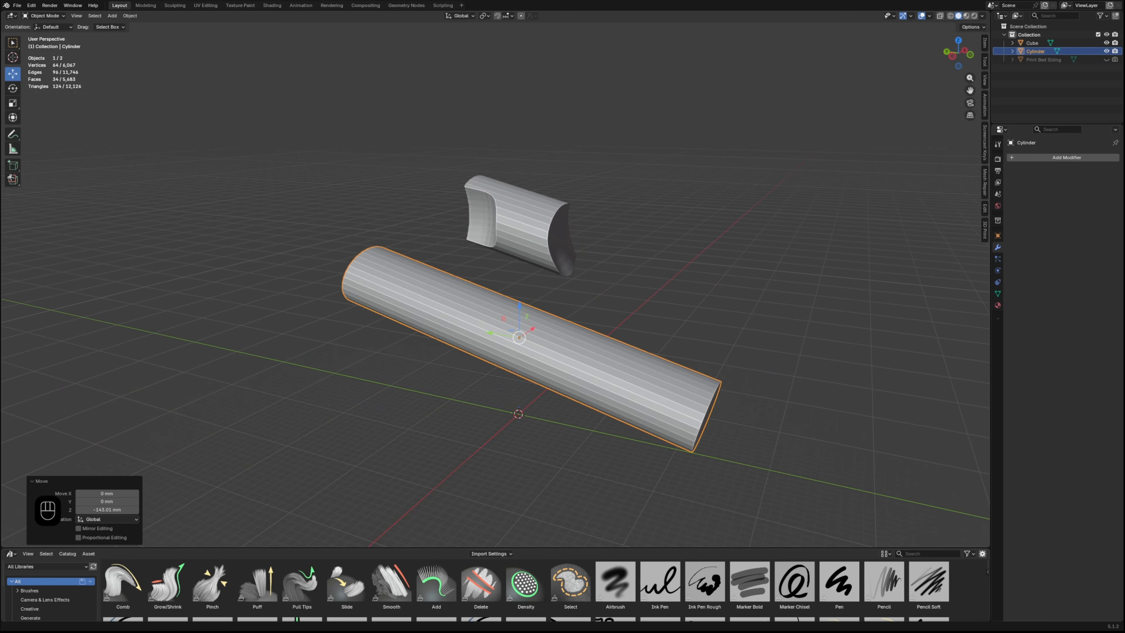